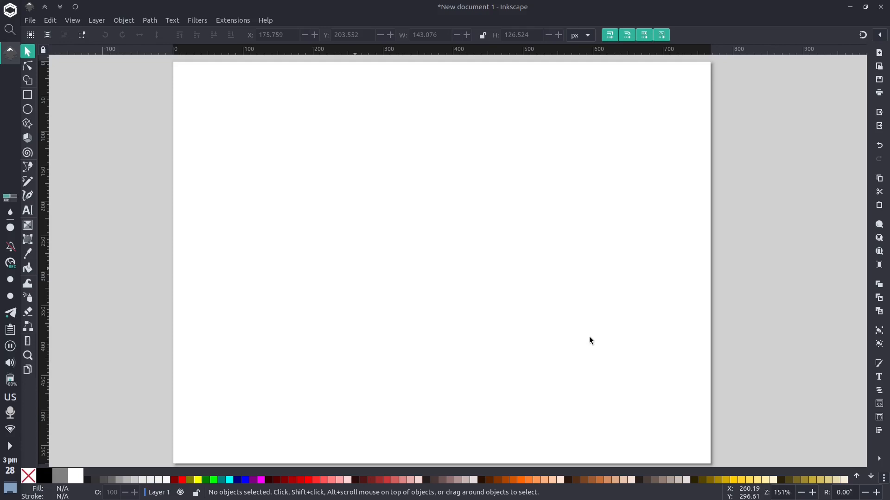
# Draw an ellipse with radii about 69 by 64 px and cover it with a green rectangle about 269 by 214 px
pyautogui.click(27, 109)
pyautogui.moveTo(308, 179); pyautogui.dragTo(405, 268)
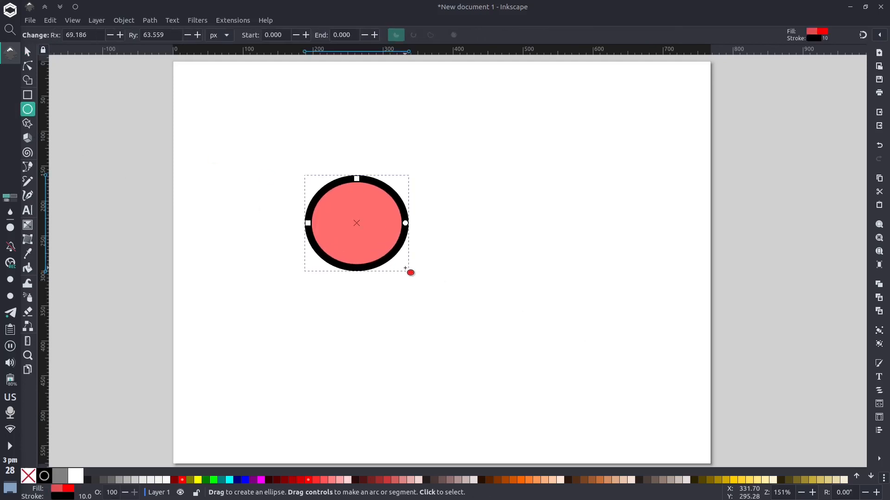
pyautogui.click(27, 94)
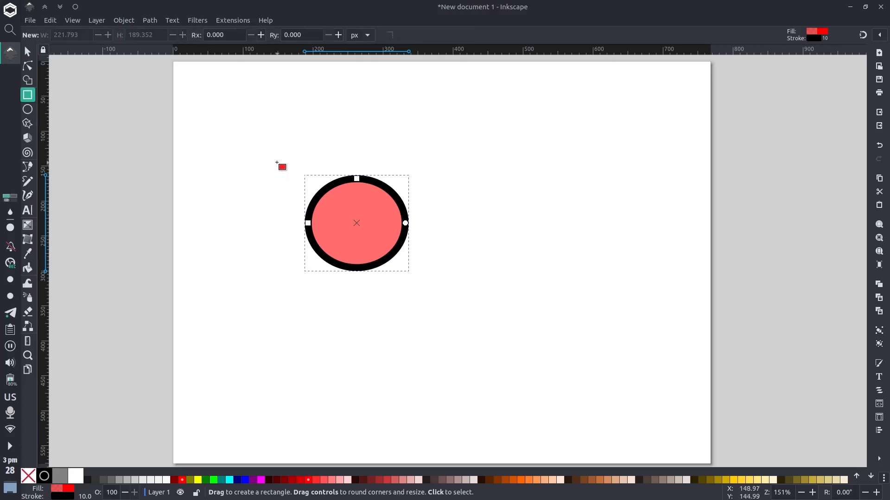
pyautogui.moveTo(266, 147); pyautogui.dragTo(458, 301)
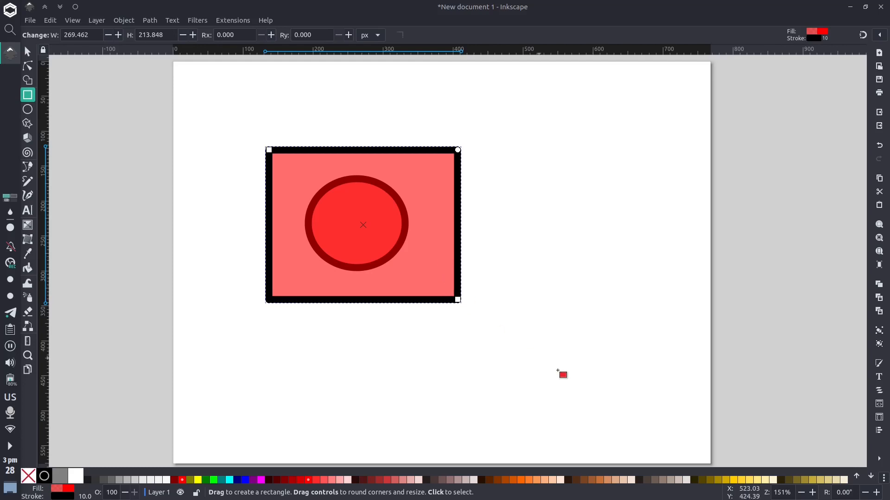
pyautogui.click(206, 480)
pyautogui.press('s')
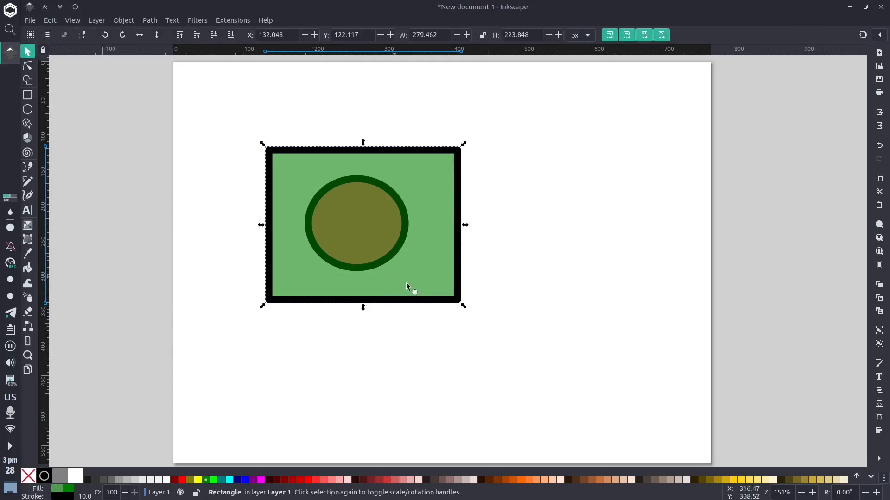
pyautogui.click(489, 355)
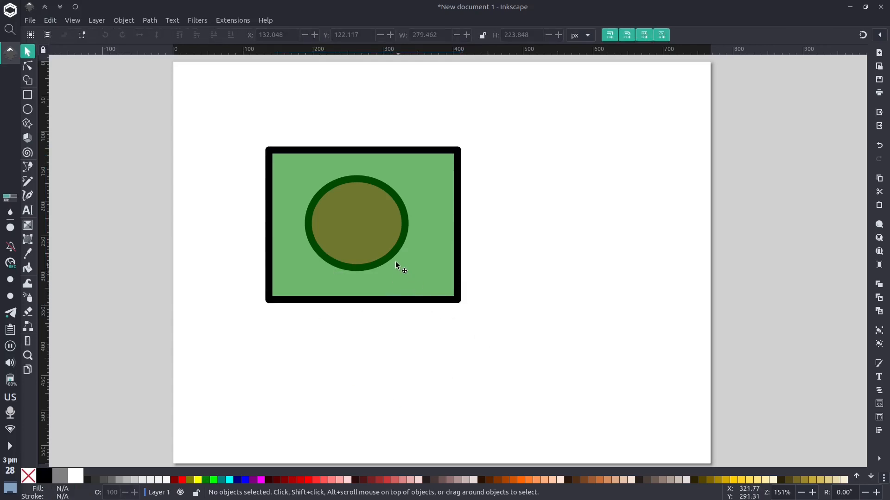
# Try moving the green rectangle aside to select the ellipse beneath it, and undo the move
pyautogui.click(374, 243)
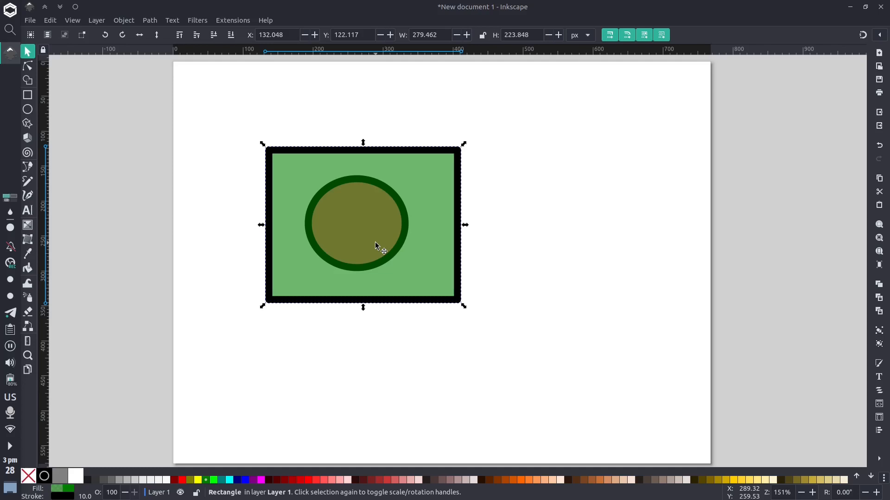
pyautogui.moveTo(375, 242); pyautogui.dragTo(696, 238)
pyautogui.click(380, 231)
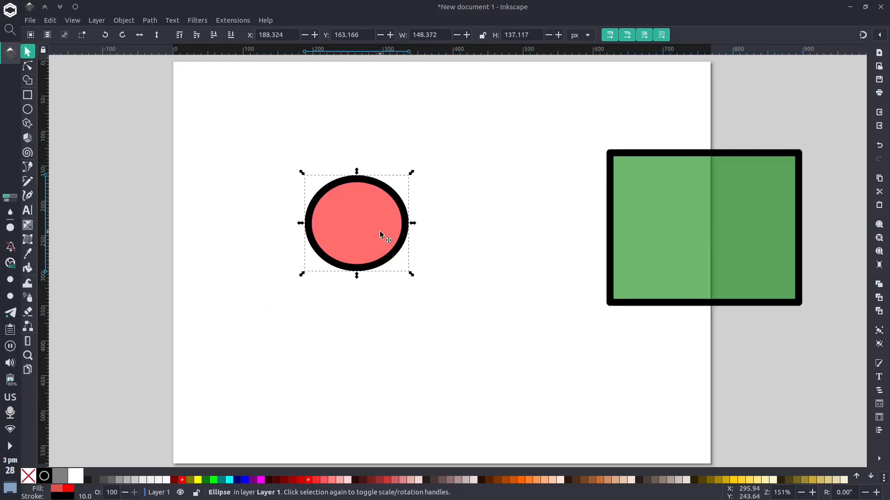
pyautogui.hotkey('ctrl', 'z')
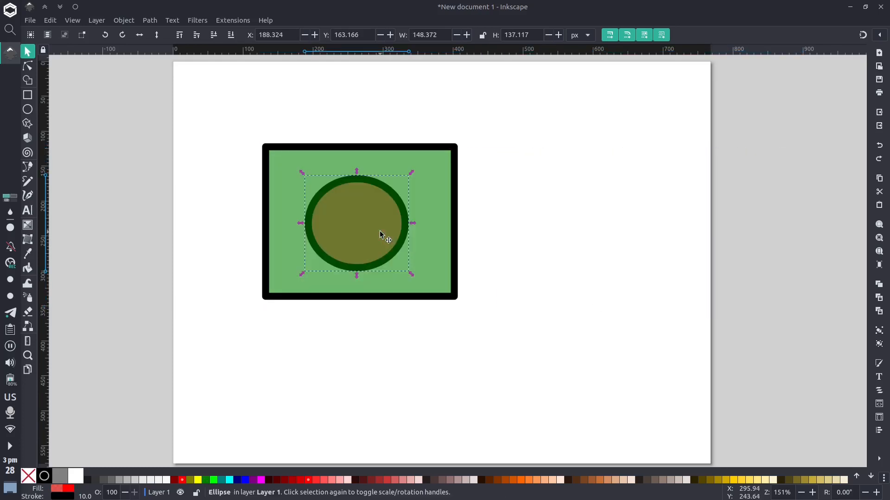
pyautogui.click(563, 252)
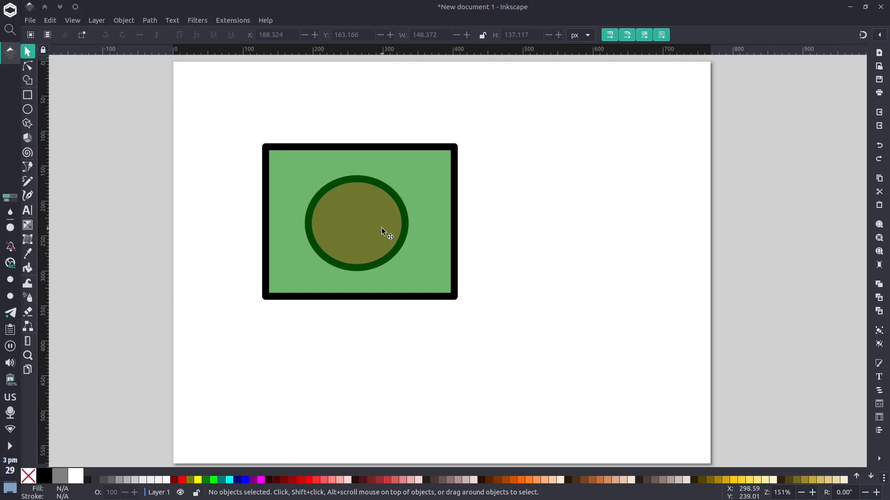
# Select the ellipse beneath the green rectangle without moving the rectangle, and nudge it to X 192.324, Y 167.166 px
pyautogui.press('alt')
pyautogui.keyDown('alt'); pyautogui.click(382, 228); pyautogui.keyUp('alt')
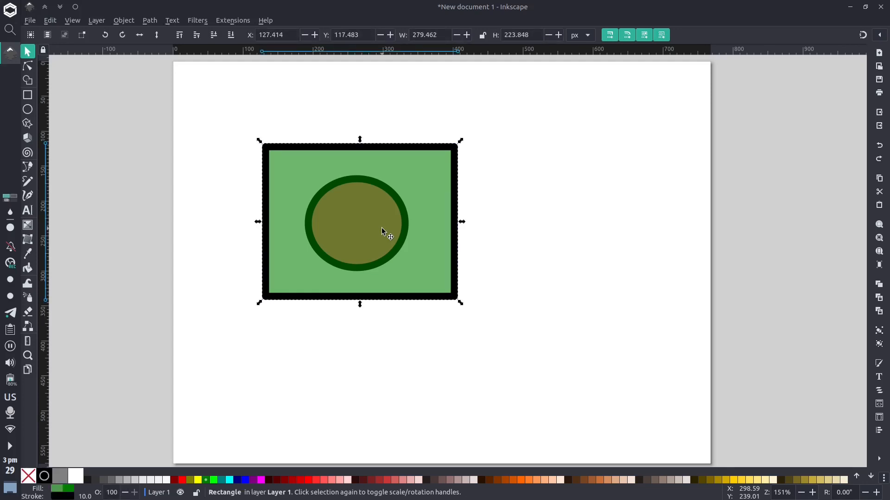
pyautogui.keyDown('alt'); pyautogui.click(382, 227); pyautogui.keyUp('alt')
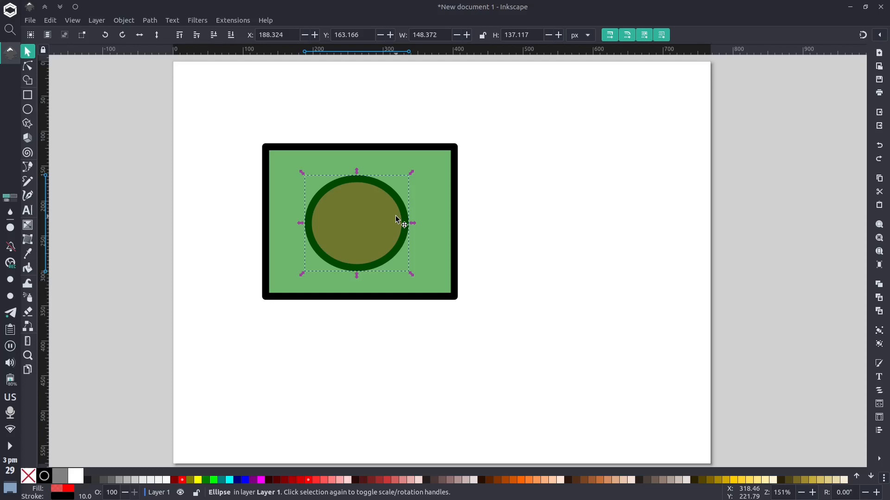
pyautogui.press('Left')
pyautogui.press('Down')
pyautogui.press('Down')
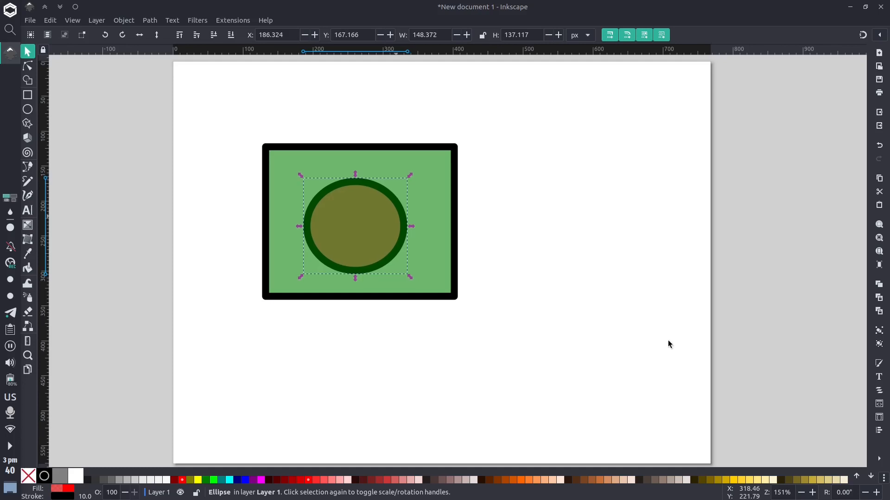
pyautogui.press('Right')
pyautogui.press('Right')
pyautogui.press('Right')
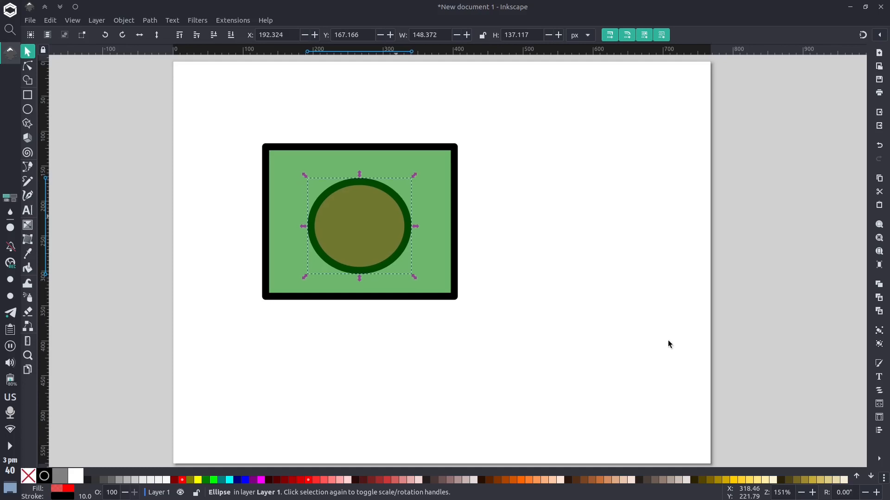
# Shift the ellipse in large increments out past the rectangle's right edge and bring it back to X 192.324 px
pyautogui.press('shift')
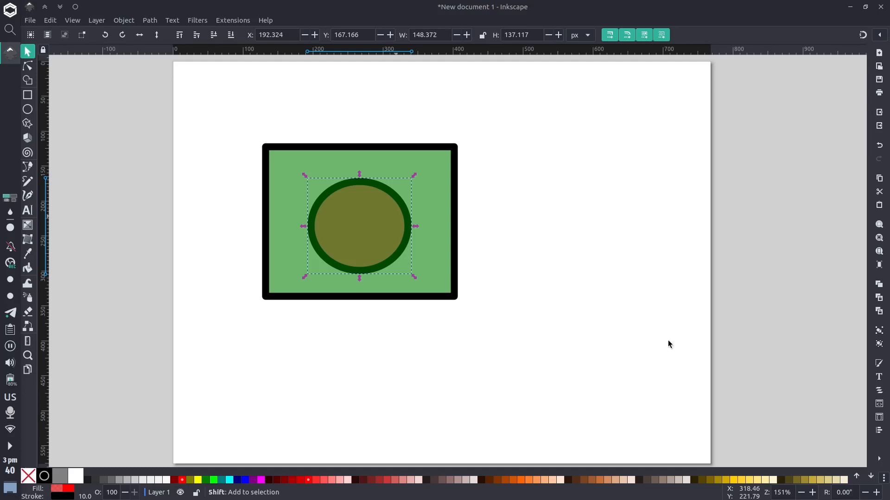
pyautogui.hotkey('shift', 'Right')
pyautogui.hotkey('shift', 'Right')
pyautogui.hotkey('shift', 'Right')
pyautogui.hotkey('shift', 'Right')
pyautogui.hotkey('shift', 'Right')
pyautogui.hotkey('shift', 'Right')
pyautogui.hotkey('shift', 'Right')
pyautogui.hotkey('shift', 'Right')
pyautogui.hotkey('shift', 'Right')
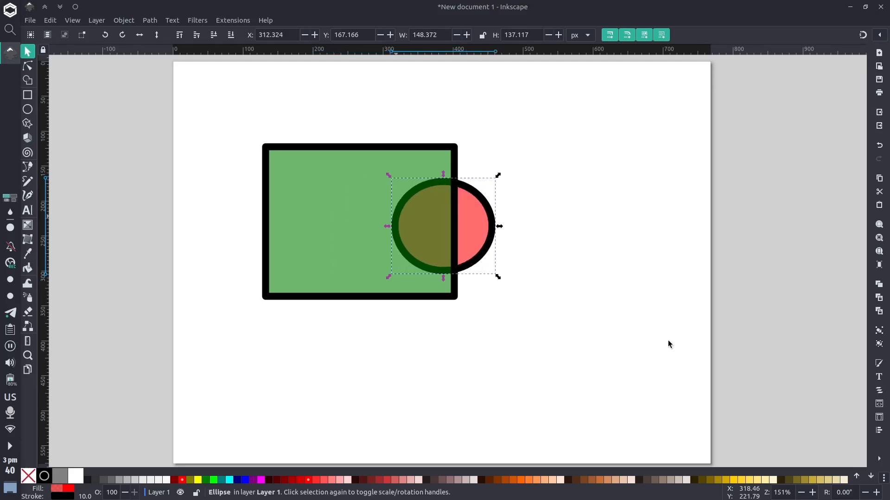
pyautogui.hotkey('shift', 'Right')
pyautogui.hotkey('shift', 'Right')
pyautogui.hotkey('shift', 'Left')
pyautogui.hotkey('shift', 'Left')
pyautogui.hotkey('shift', 'Left')
pyautogui.hotkey('shift', 'Left')
pyautogui.hotkey('shift', 'Left')
pyautogui.hotkey('shift', 'Left')
pyautogui.hotkey('shift', 'Left')
pyautogui.hotkey('shift', 'Left')
pyautogui.hotkey('shift', 'Left')
pyautogui.hotkey('shift', 'Left')
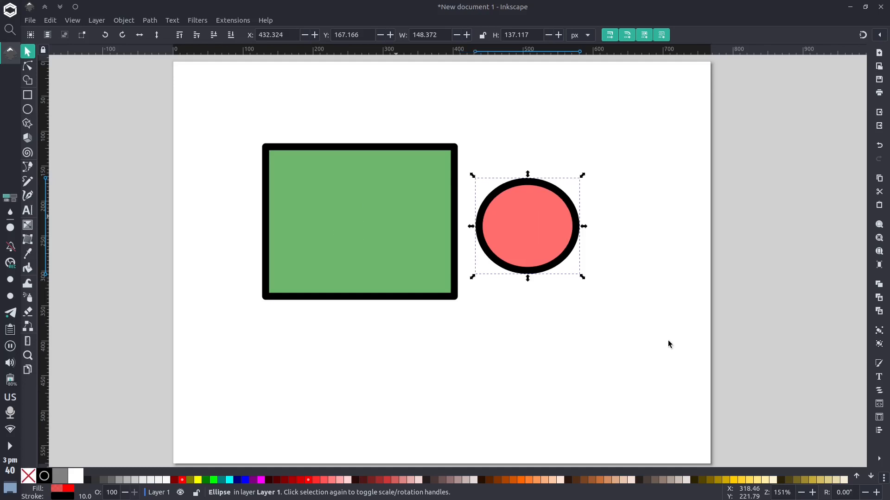
pyautogui.hotkey('shift', 'Left')
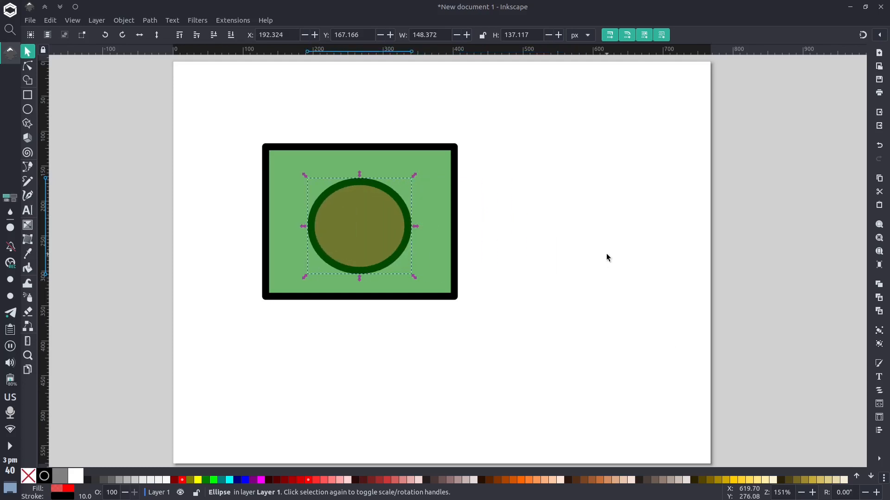
# Show the Layers and Objects list and use it to select the rectangle and the ellipse in turn
pyautogui.click(124, 20)
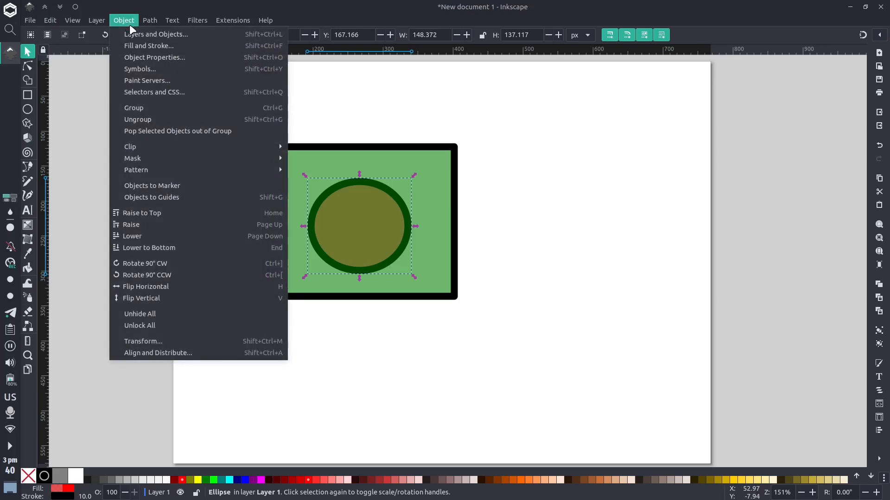
pyautogui.click(143, 35)
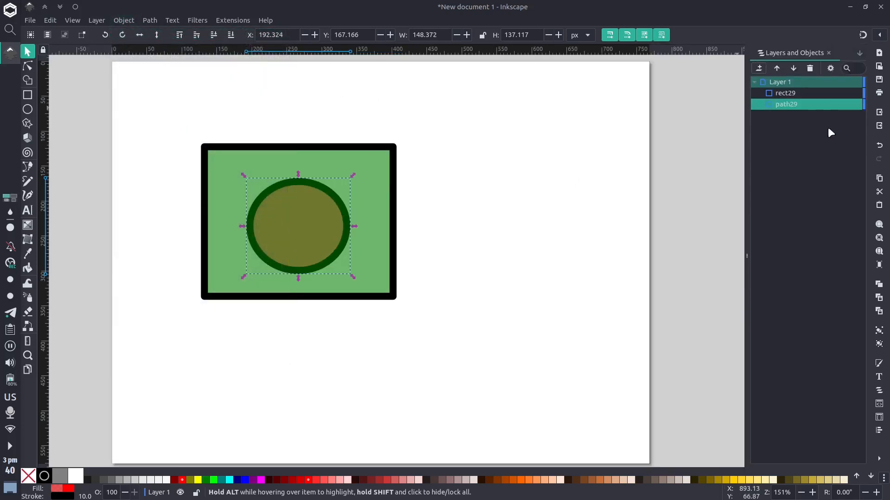
pyautogui.click(793, 93)
pyautogui.click(793, 102)
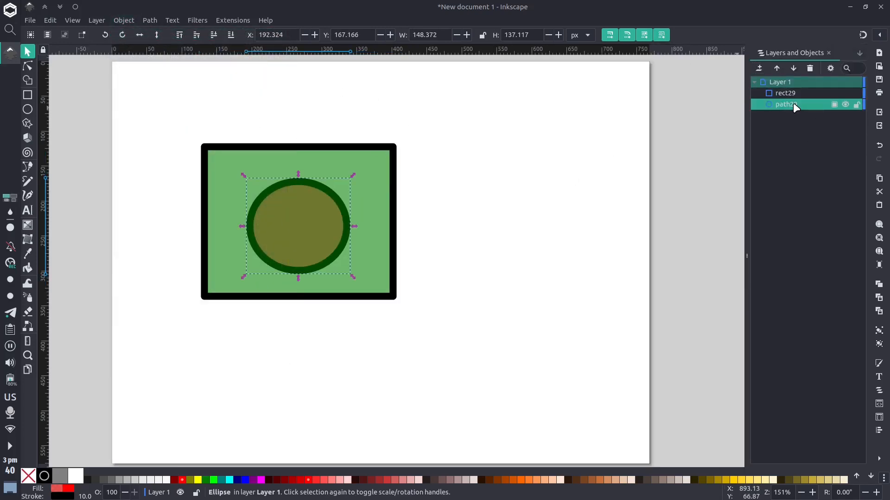
pyautogui.click(799, 92)
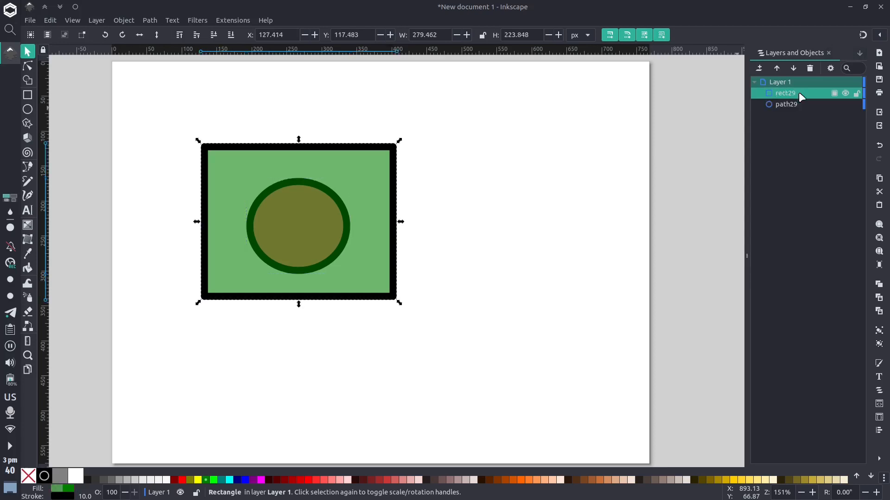
pyautogui.click(799, 101)
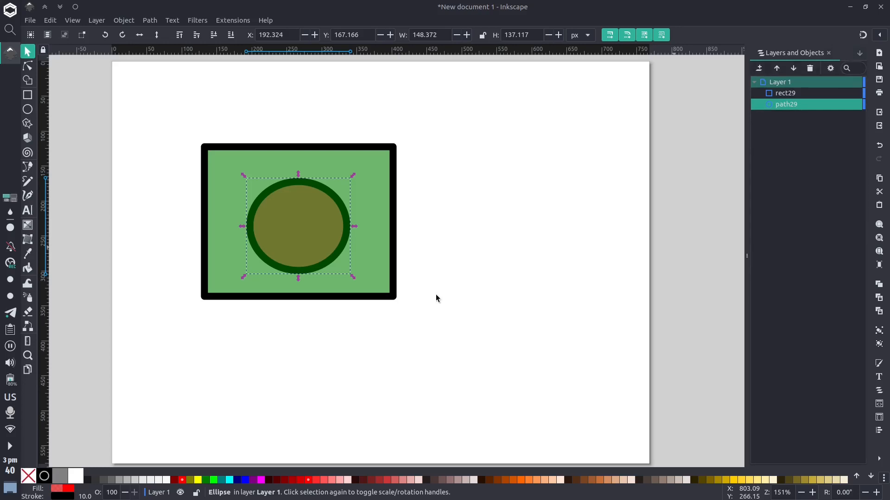
# Select the rectangle and the ellipse together and delete both
pyautogui.moveTo(94, 89); pyautogui.dragTo(505, 331)
pyautogui.hotkey('ctrl', 'g')
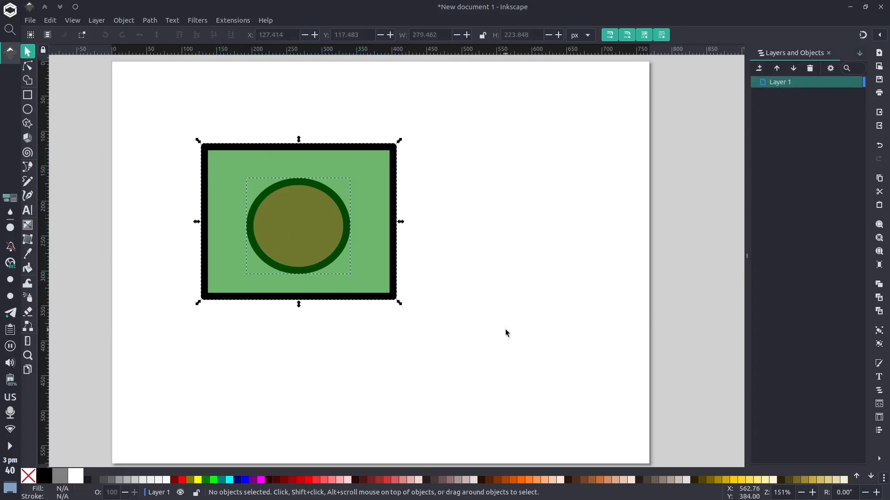
pyautogui.press('Delete')
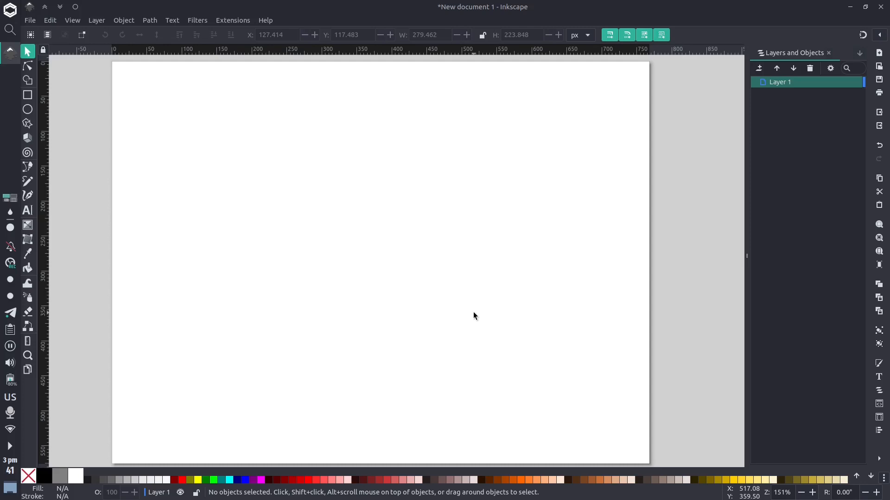
# Draw a green square about 81.5 px wide, outline included, near the page's upper-left corner
pyautogui.click(28, 92)
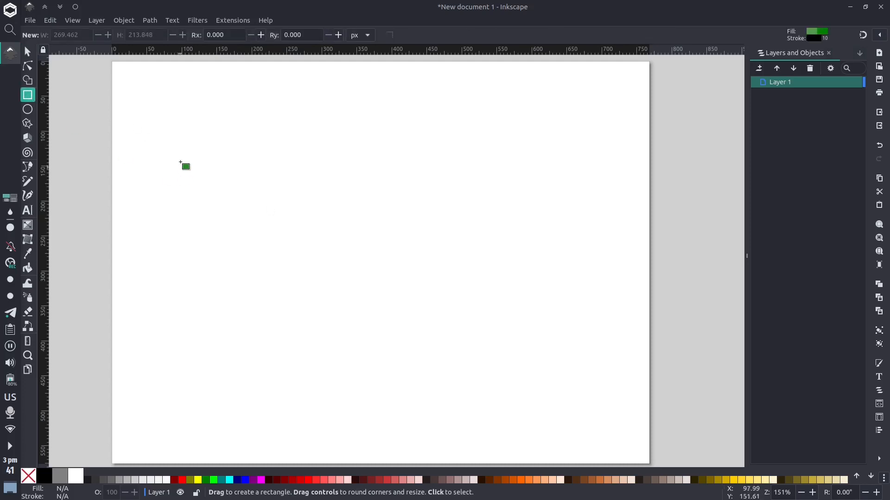
pyautogui.moveTo(172, 112); pyautogui.dragTo(229, 163)
pyautogui.press('s')
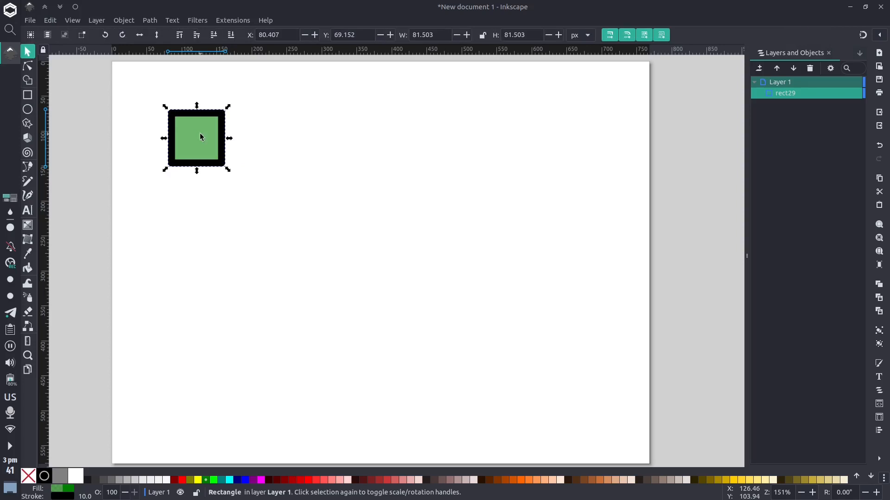
# Stamp 14 copies of the square across the page, forming three loose rows of five with the original placed last
pyautogui.moveTo(199, 137)
pyautogui.mouseDown()
pyautogui.moveTo(223, 146)
pyautogui.moveTo(199, 147)
pyautogui.moveTo(289, 157)
pyautogui.moveTo(275, 143)
pyautogui.moveTo(274, 151)
pyautogui.moveTo(563, 154)
pyautogui.moveTo(560, 241)
pyautogui.moveTo(231, 240)
pyautogui.moveTo(224, 323)
pyautogui.moveTo(589, 329)
pyautogui.mouseUp()
pyautogui.press('space')
pyautogui.press('space')
pyautogui.press('space')
pyautogui.press('space')
pyautogui.press('space')
pyautogui.press('space')
pyautogui.press('space')
pyautogui.press('space')
pyautogui.press('space')
pyautogui.press('space')
pyautogui.press('space')
pyautogui.press('space')
pyautogui.press('space')
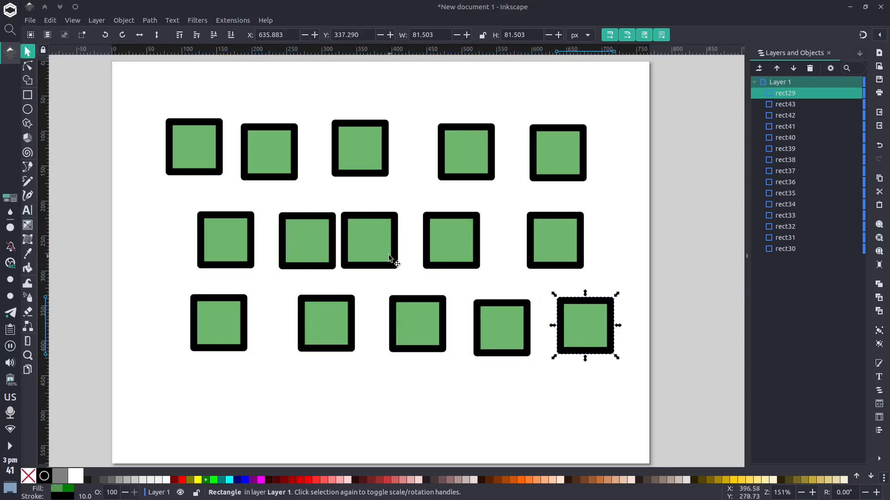
pyautogui.click(378, 262)
pyautogui.click(334, 325)
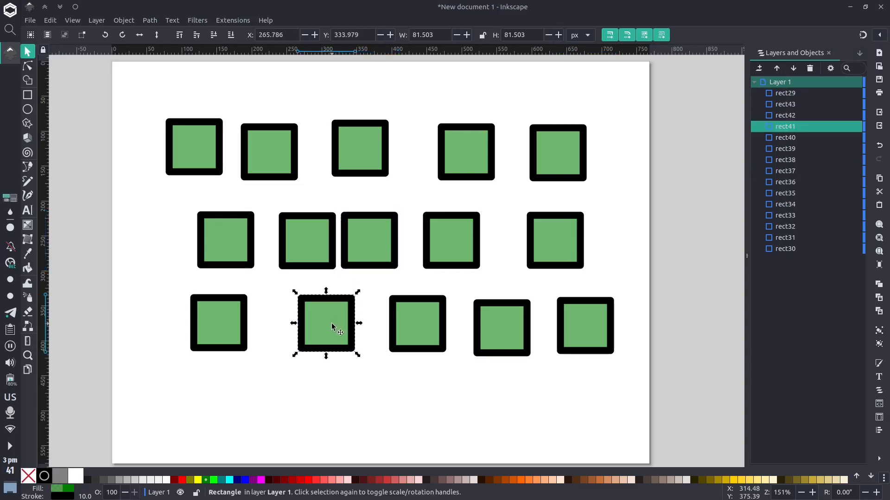
pyautogui.keyDown('shift'); pyautogui.click(389, 248); pyautogui.keyUp('shift')
pyautogui.click(345, 244)
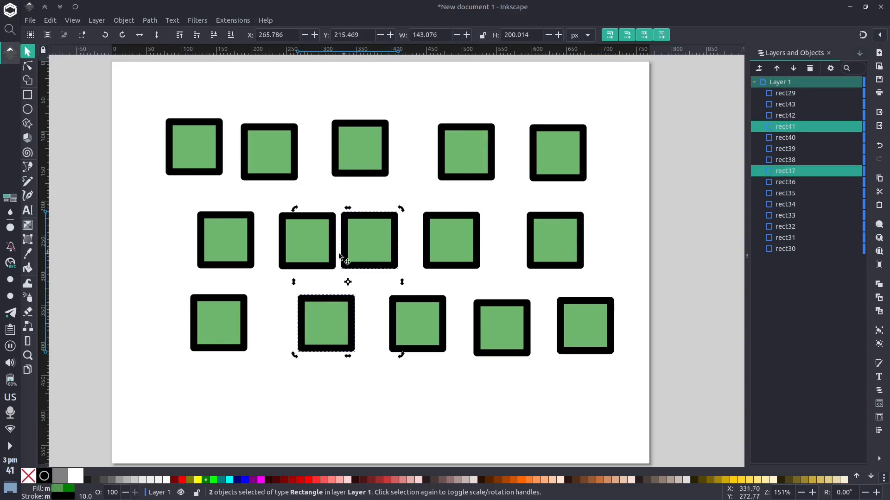
pyautogui.click(377, 241)
pyautogui.click(389, 192)
# Fill four squares blue (#0000FF): the third and fifth in the middle row, first in the bottom row, and fourth in the top row
pyautogui.click(373, 233)
pyautogui.keyDown('shift'); pyautogui.click(230, 315); pyautogui.keyUp('shift')
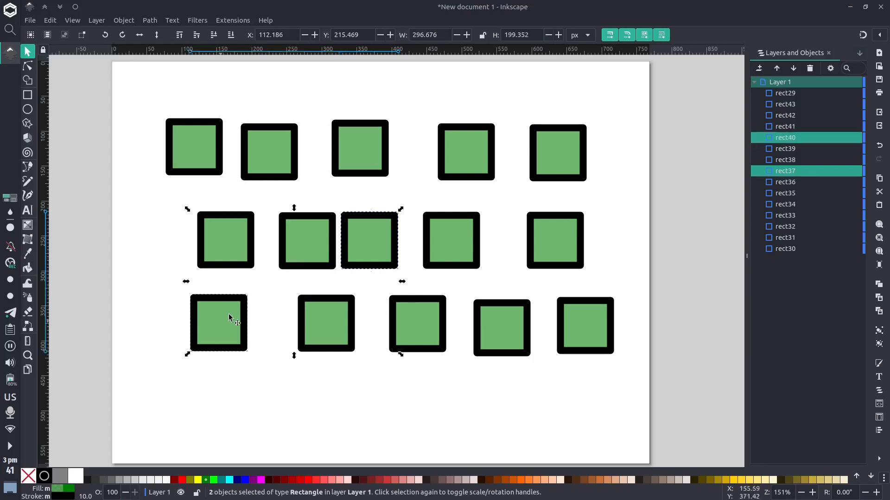
pyautogui.keyDown('shift'); pyautogui.click(482, 152); pyautogui.keyUp('shift')
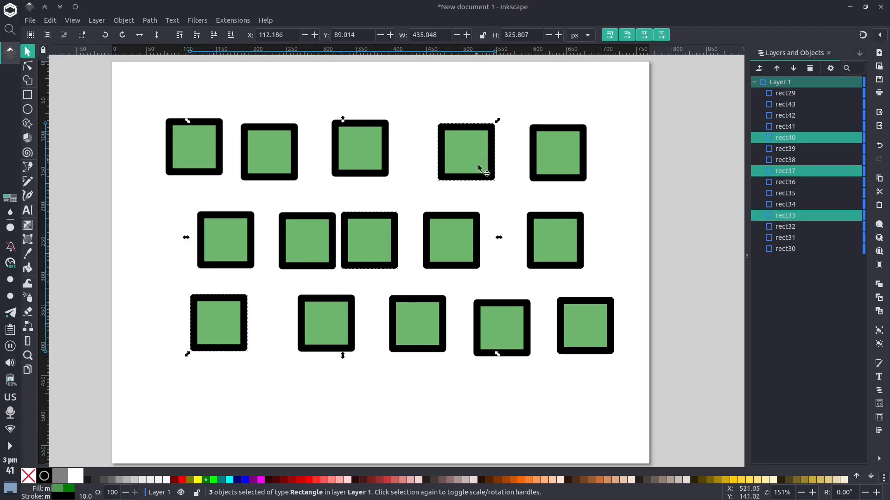
pyautogui.keyDown('shift'); pyautogui.click(559, 256); pyautogui.keyUp('shift')
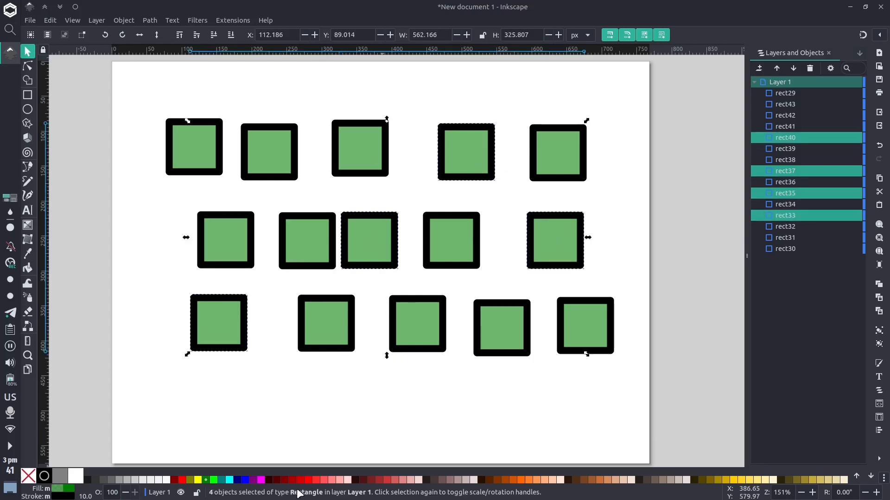
pyautogui.click(245, 480)
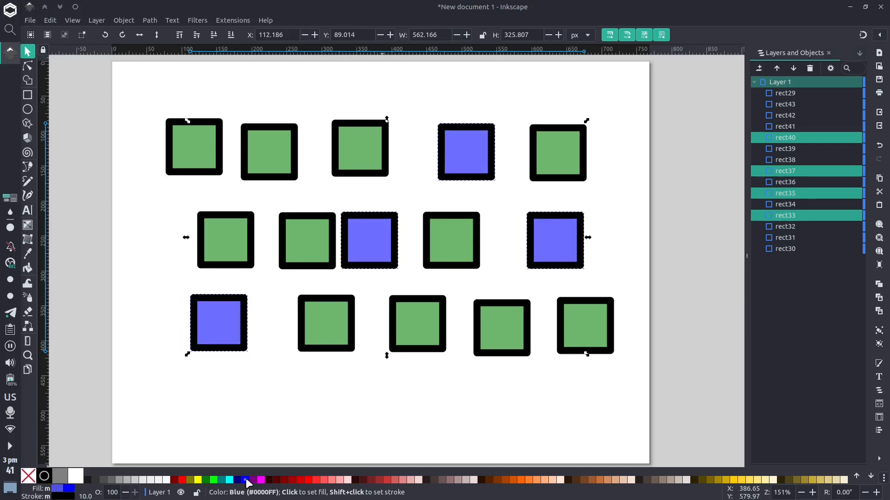
pyautogui.click(348, 419)
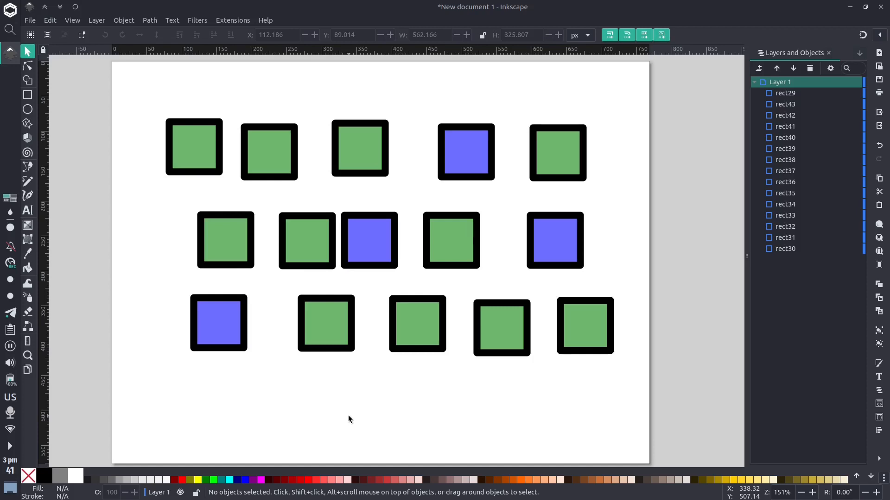
# Select every square sharing the green fill of the last square in the bottom row and recolour them all red
pyautogui.click(588, 332)
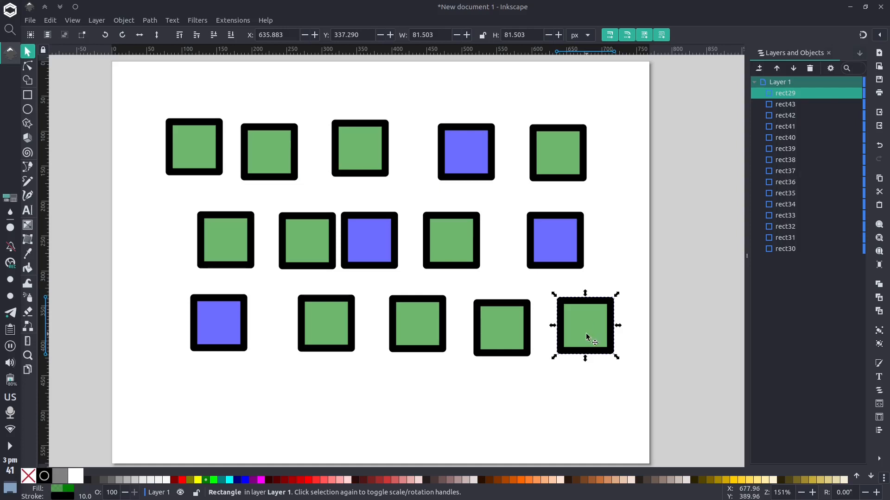
pyautogui.click(50, 20)
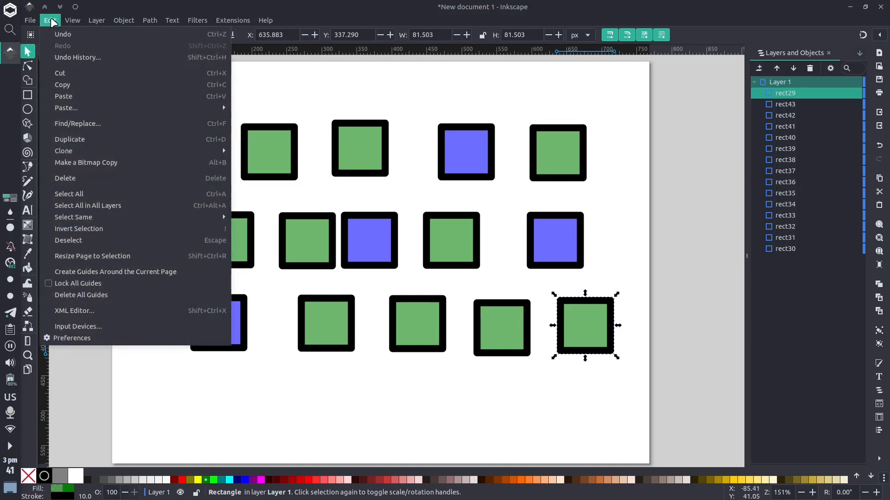
pyautogui.moveTo(109, 218)
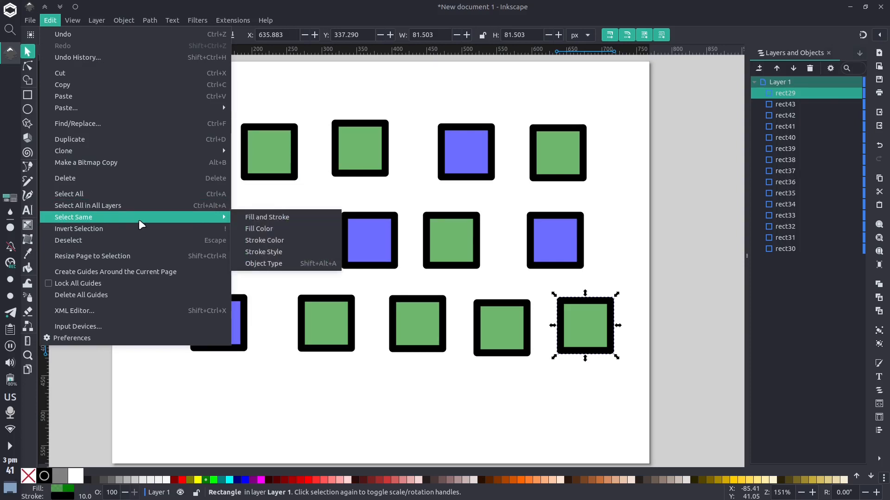
pyautogui.click(269, 228)
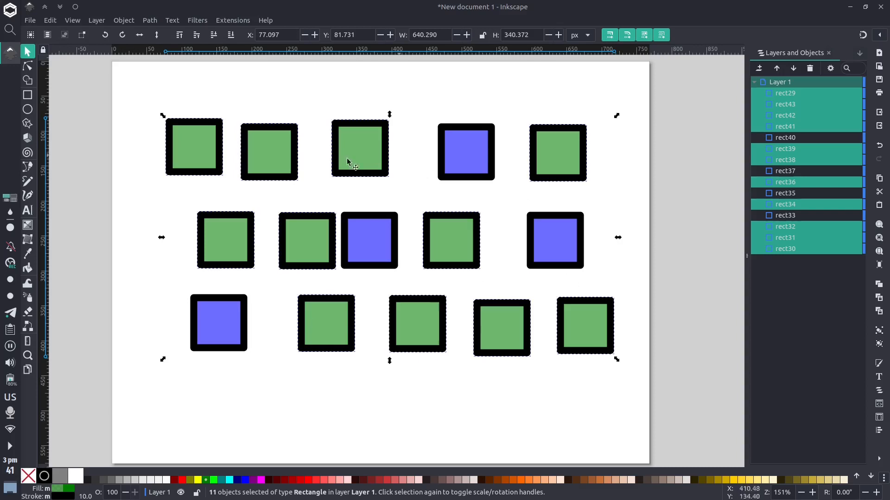
pyautogui.click(311, 484)
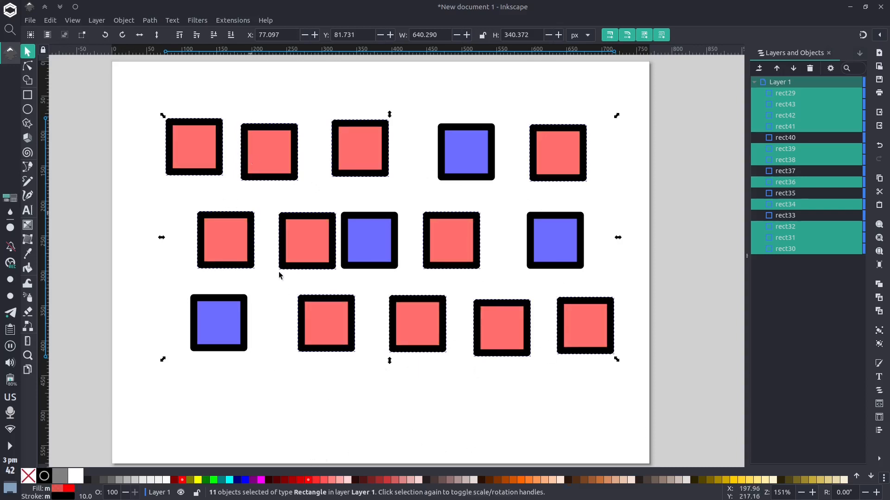
pyautogui.click(551, 400)
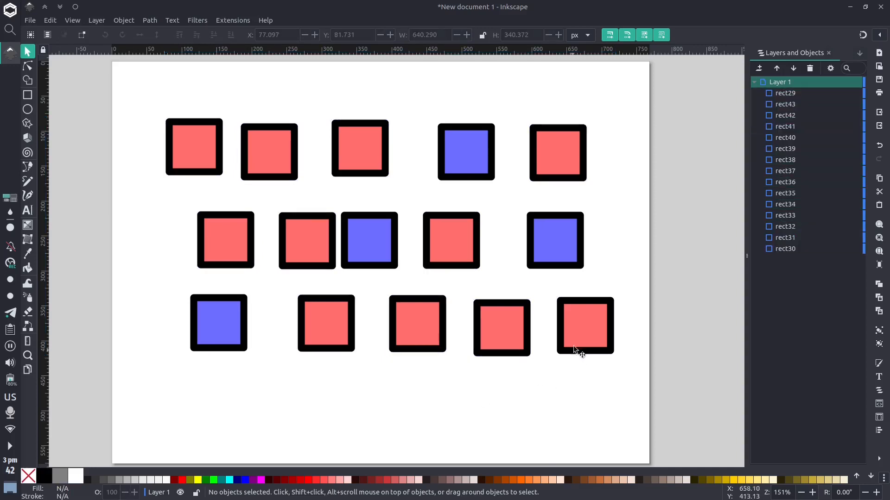
# Select all objects with the same stroke colour as the last square in the bottom row, and clear the selection
pyautogui.click(577, 345)
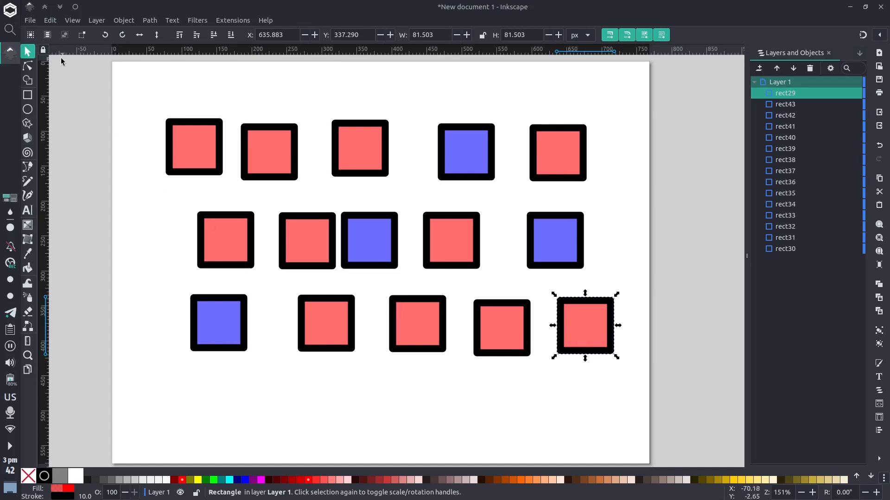
pyautogui.click(50, 21)
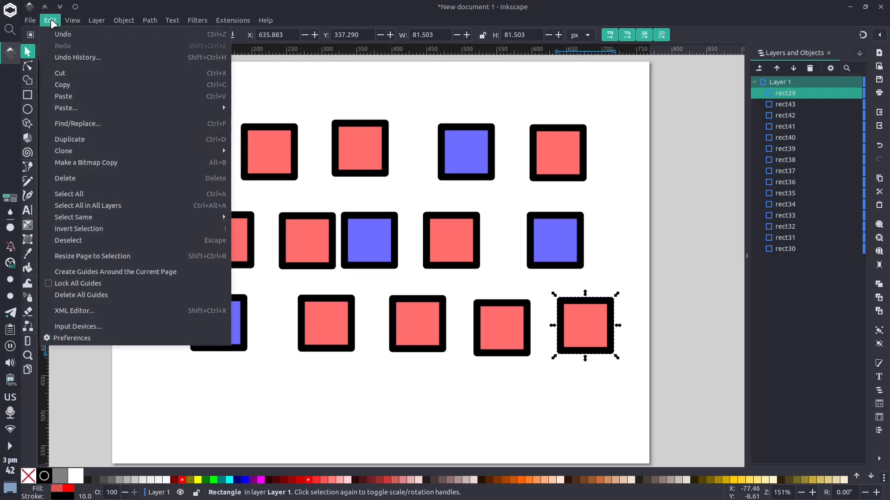
pyautogui.moveTo(174, 217)
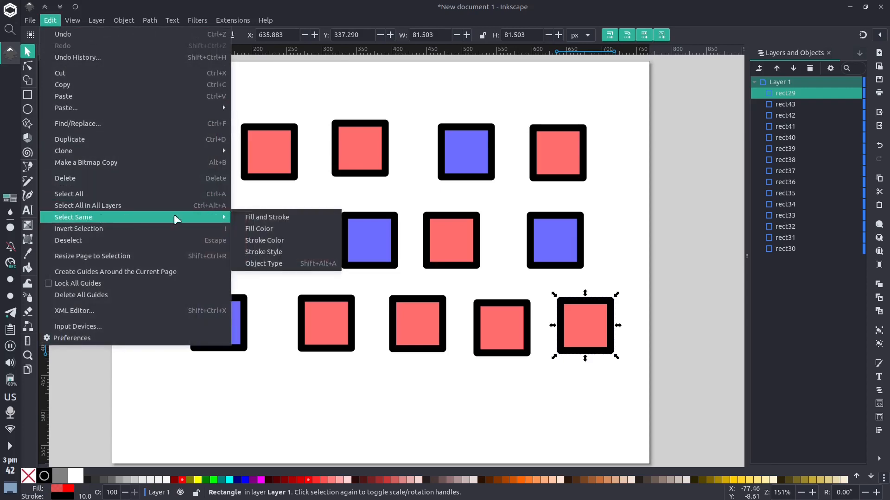
pyautogui.click(285, 240)
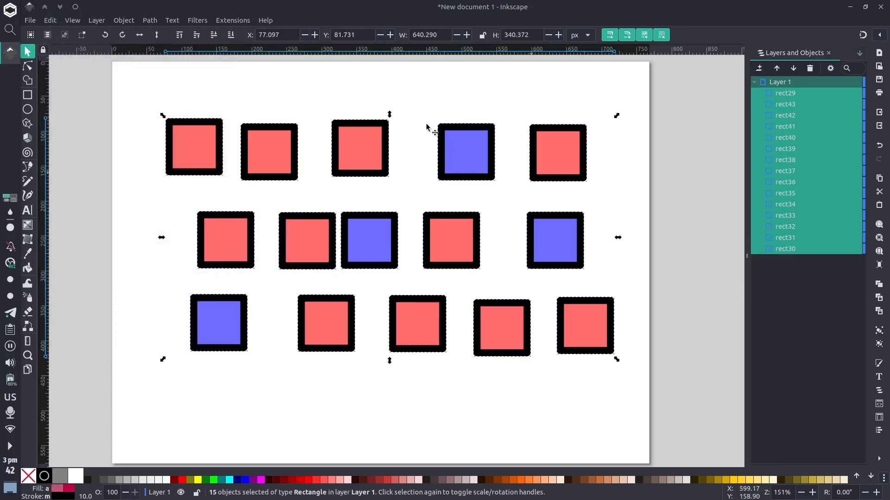
pyautogui.click(69, 106)
pyautogui.click(48, 20)
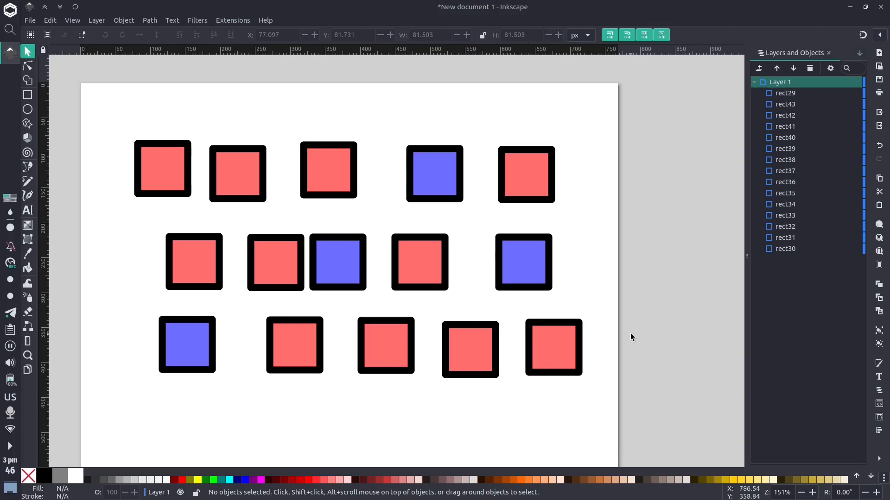
# Select only the first square in the top row by enclosing it completely in a rubber-band selection box
pyautogui.scroll(2, 330, 244)
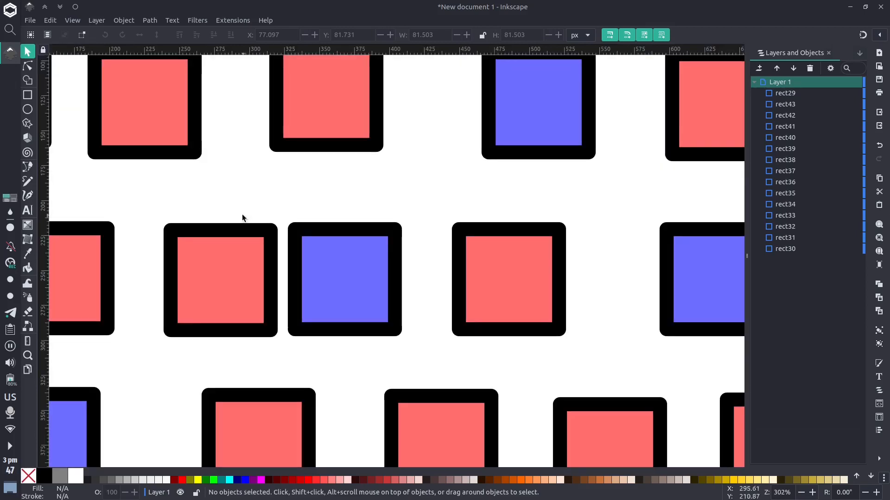
pyautogui.moveTo(135, 205); pyautogui.dragTo(521, 326)
pyautogui.scroll(1, 404, 281)
pyautogui.moveTo(410, 274); pyautogui.dragTo(403, 320)
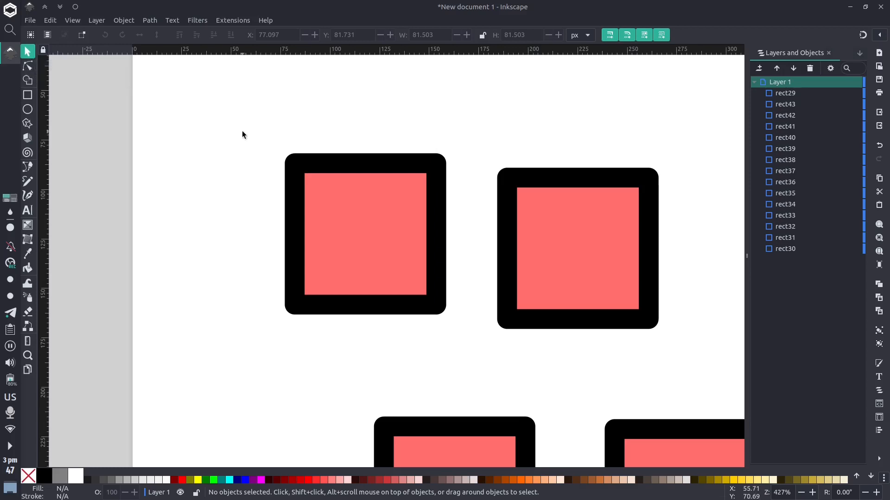
pyautogui.moveTo(242, 132); pyautogui.dragTo(282, 182)
pyautogui.moveTo(254, 139); pyautogui.dragTo(469, 350)
pyautogui.scroll(-3, 414, 269)
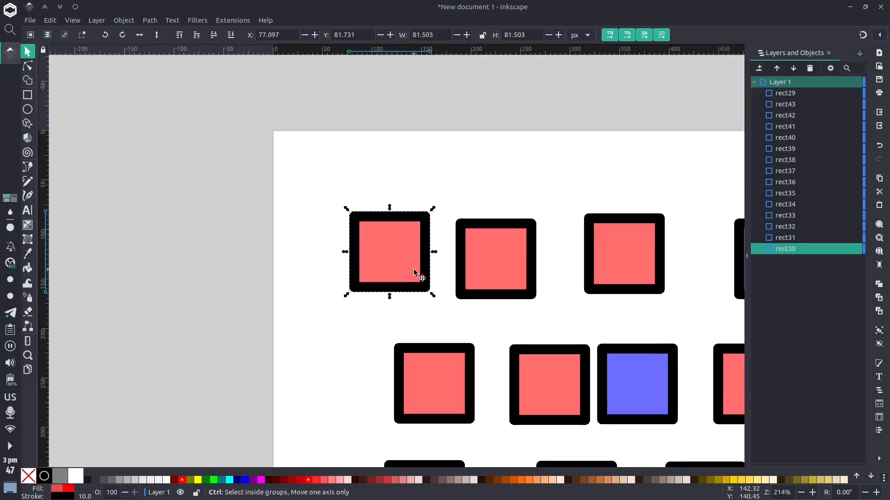
# Replace the selection with the first two squares in the top row using a larger rubber-band box
pyautogui.click(338, 203)
pyautogui.moveTo(338, 203); pyautogui.dragTo(519, 310)
pyautogui.scroll(-2, 519, 310)
pyautogui.scroll(-2, 384, 253)
pyautogui.hscroll(5, 385, 253)
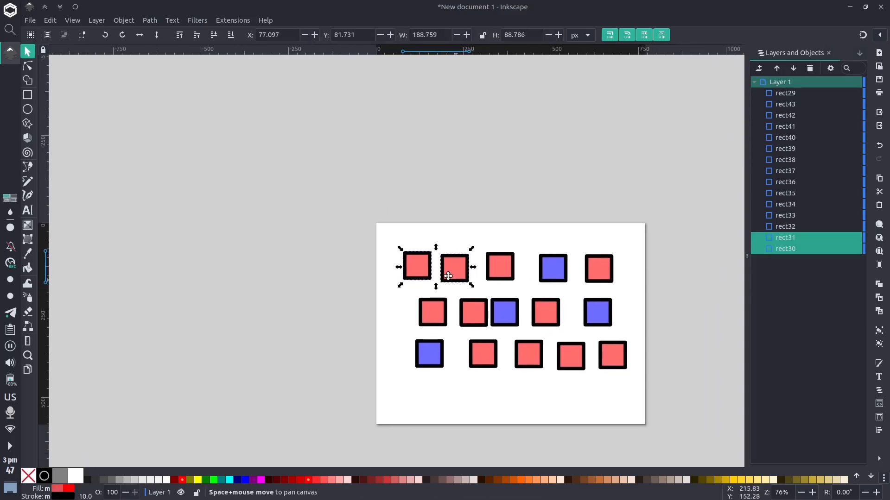
pyautogui.scroll(2, 385, 254)
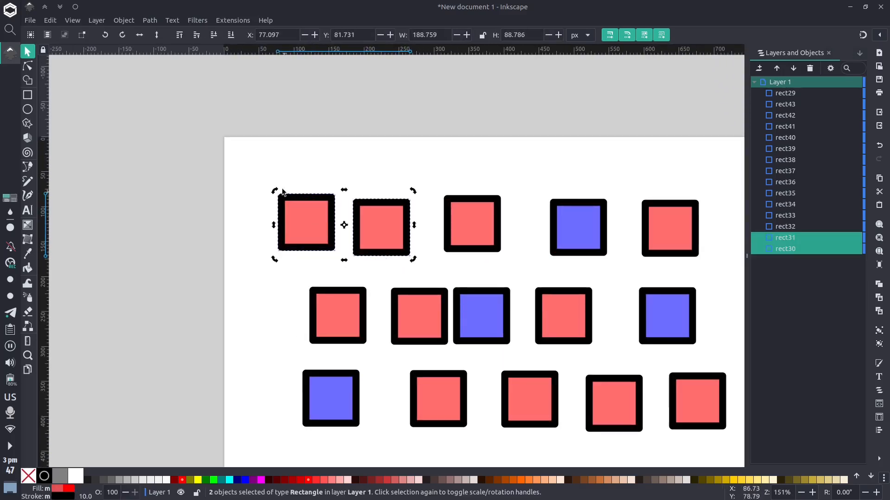
# Rubber-band the first two squares in the top row again, with the box covering only part of the third square, and deselect
pyautogui.click(258, 169)
pyautogui.moveTo(257, 169); pyautogui.dragTo(487, 273)
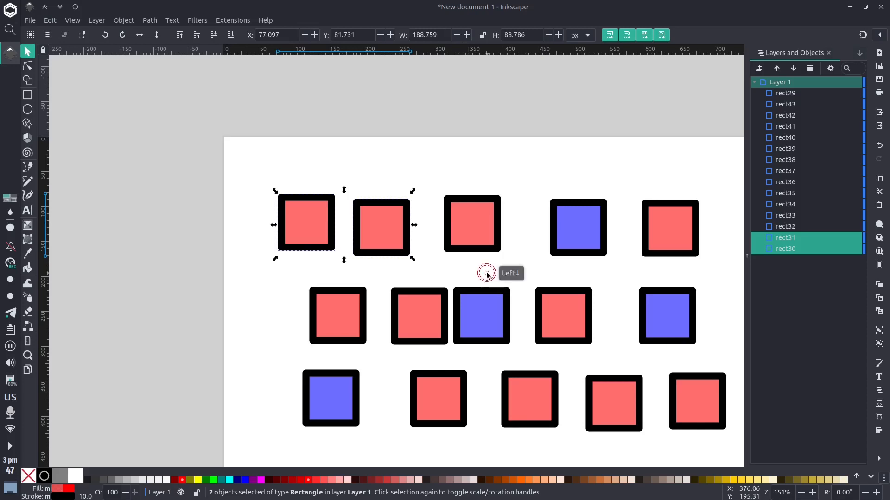
pyautogui.click(482, 274)
# Rubber-band select the first four squares in each of the three rows, and clear the selection
pyautogui.scroll(-3, 480, 274)
pyautogui.moveTo(255, 120); pyautogui.dragTo(649, 401)
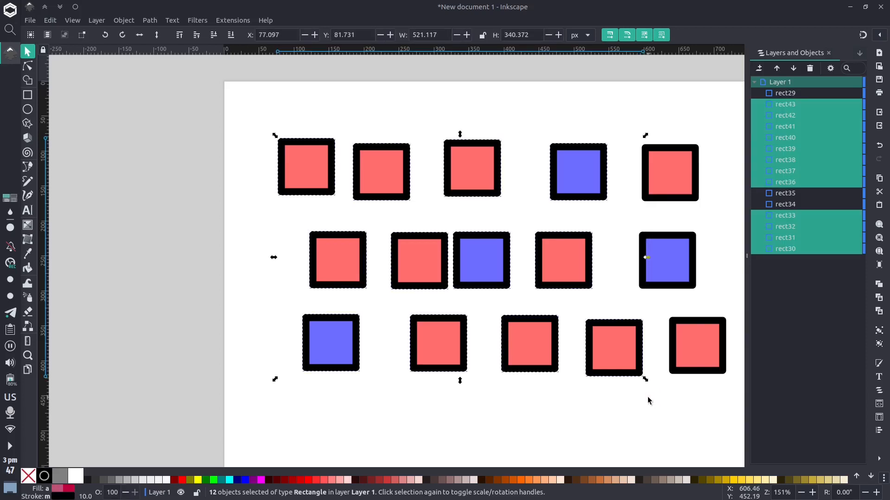
pyautogui.press('space')
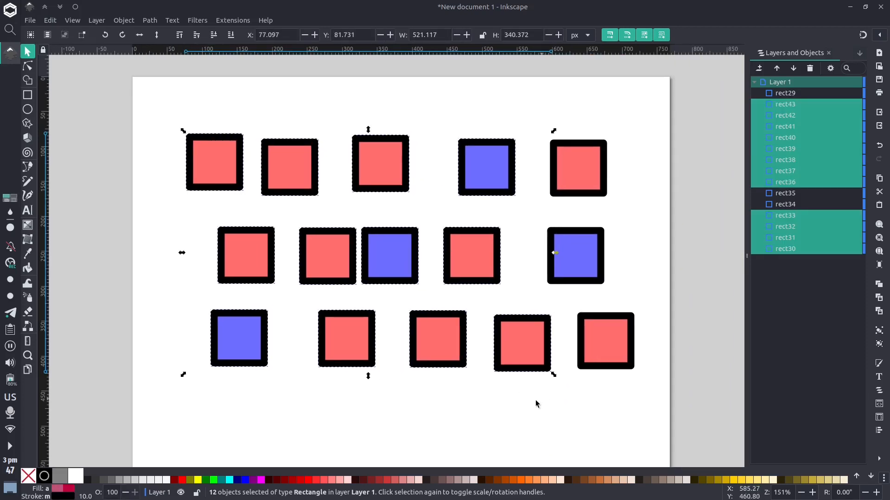
pyautogui.click(469, 406)
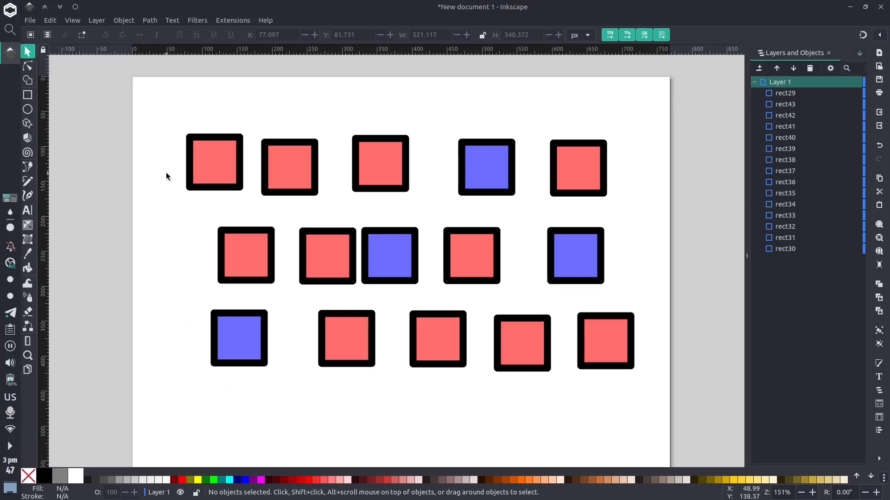
# Touch-select eight squares with a freehand path winding through the three rows, delete them and undo the deletion
pyautogui.moveTo(167, 173)
pyautogui.mouseDown()
pyautogui.moveTo(297, 171)
pyautogui.moveTo(337, 184)
pyautogui.moveTo(329, 261)
pyautogui.moveTo(340, 330)
pyautogui.moveTo(429, 396)
pyautogui.moveTo(530, 387)
pyautogui.moveTo(559, 267)
pyautogui.moveTo(610, 243)
pyautogui.moveTo(631, 204)
pyautogui.moveTo(576, 169)
pyautogui.moveTo(447, 168)
pyautogui.mouseUp()
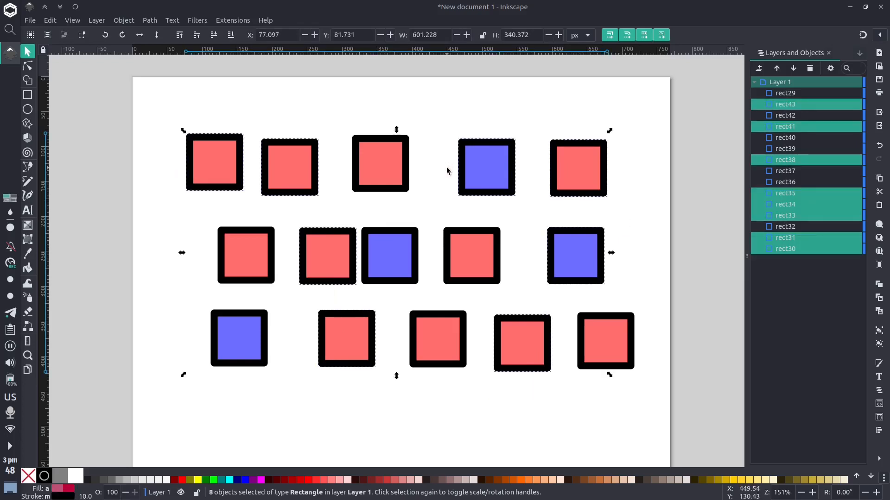
pyautogui.press('Delete')
pyautogui.hotkey('ctrl', 'z')
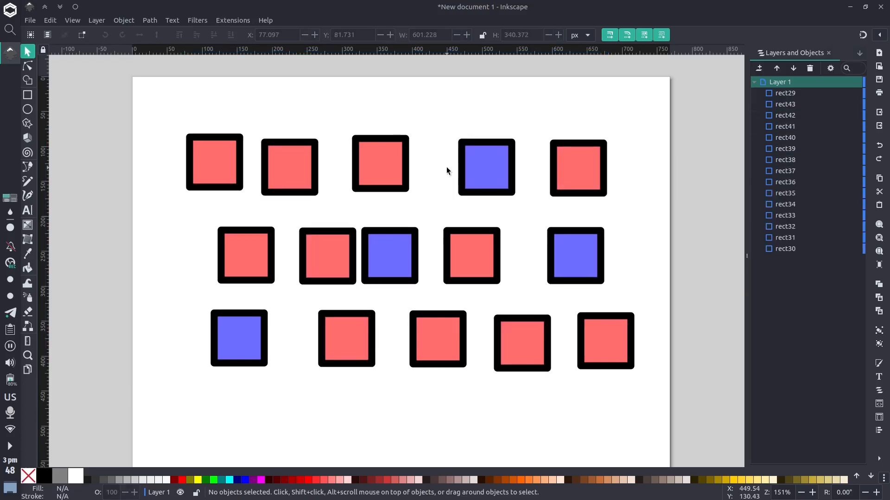